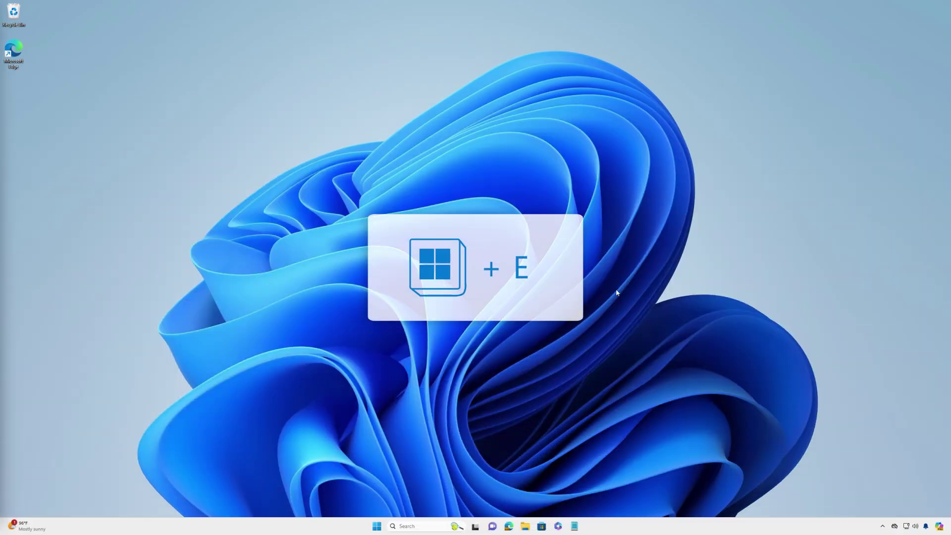
- In a new Explorer window, set Folder Options so File Explorer opens to This PC
key("super+e")
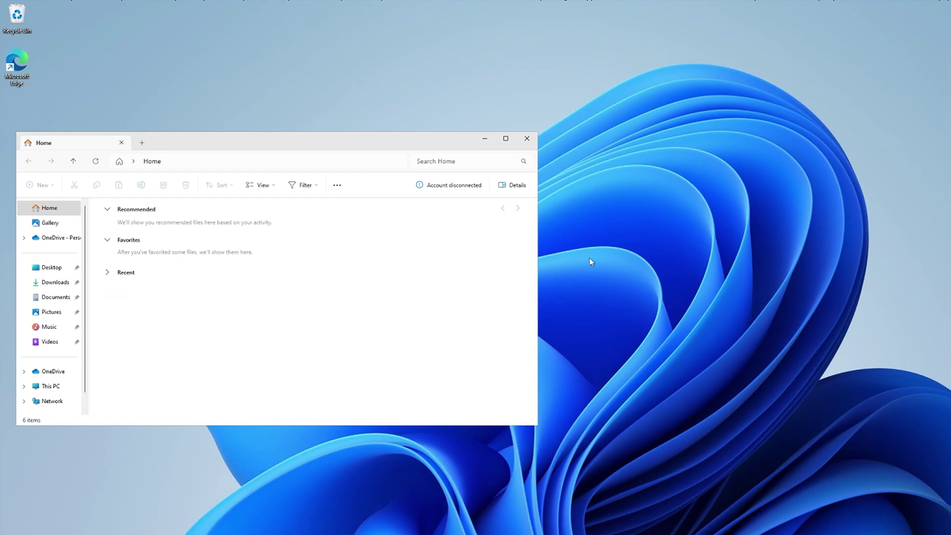
left_click(338, 186)
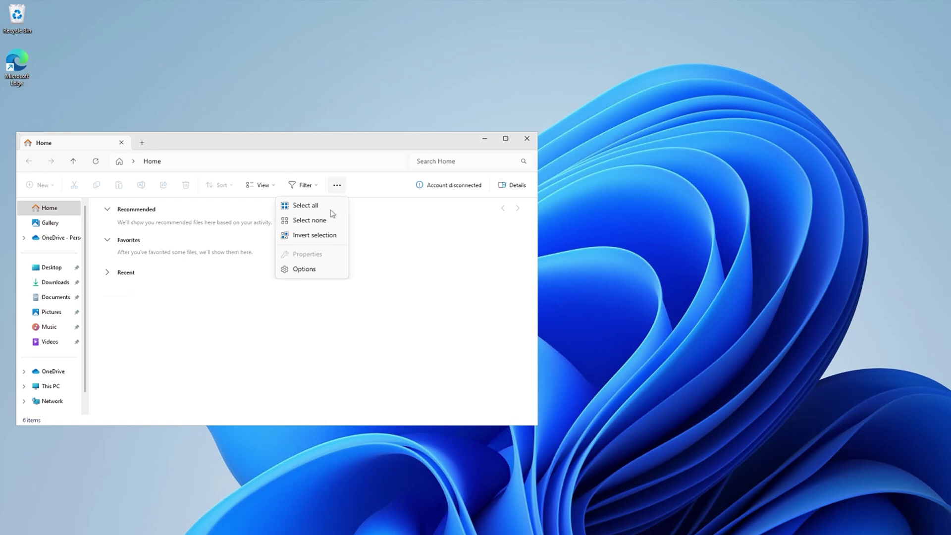
left_click(318, 270)
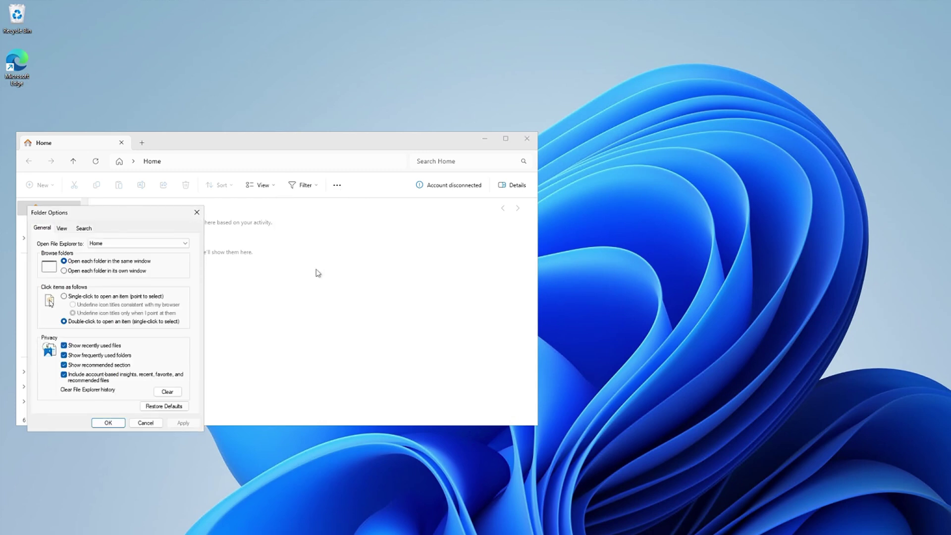
left_click(107, 245)
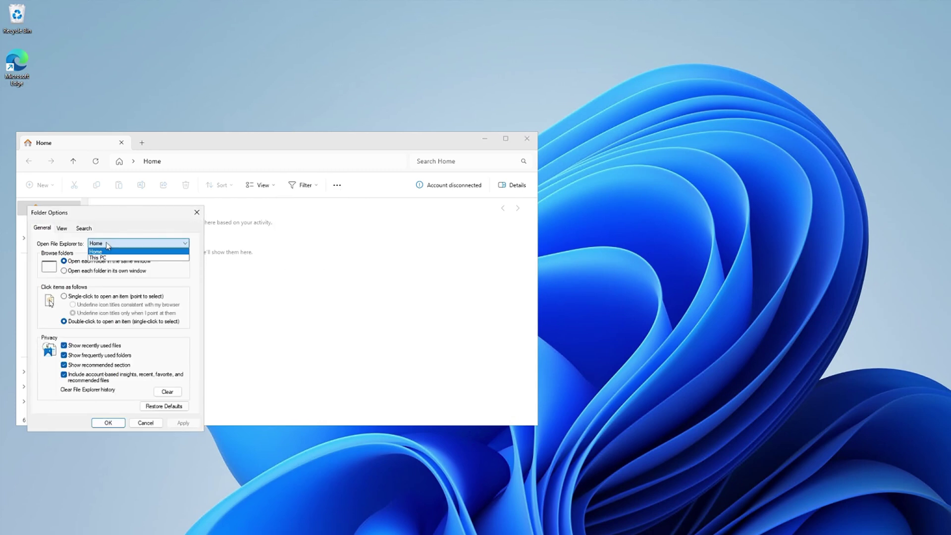
left_click(105, 259)
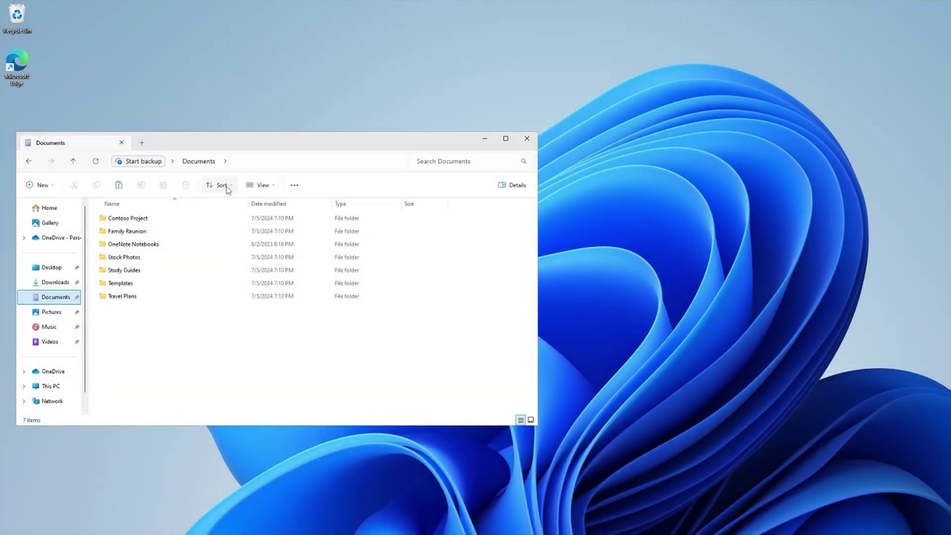
- Display the Documents folders as Large icons with Compact view turned on
left_click(263, 185)
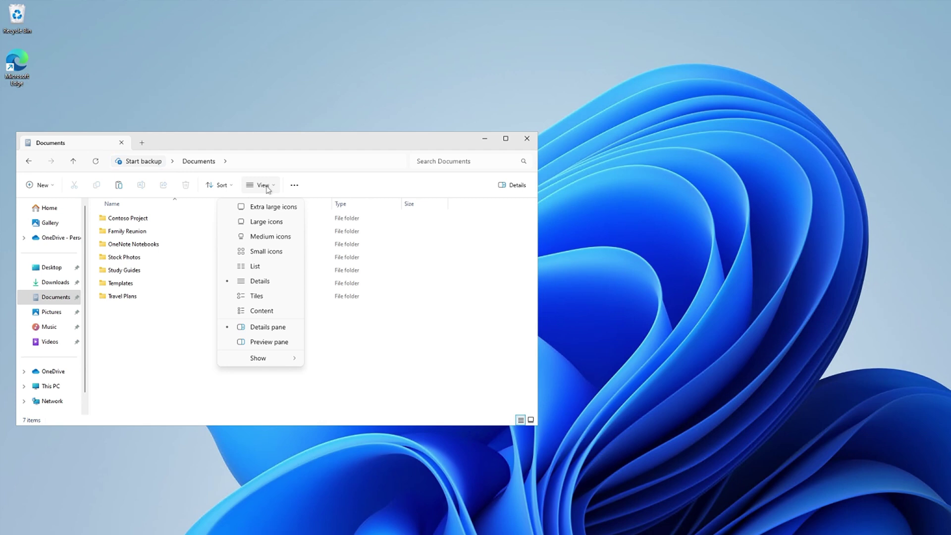
left_click(275, 223)
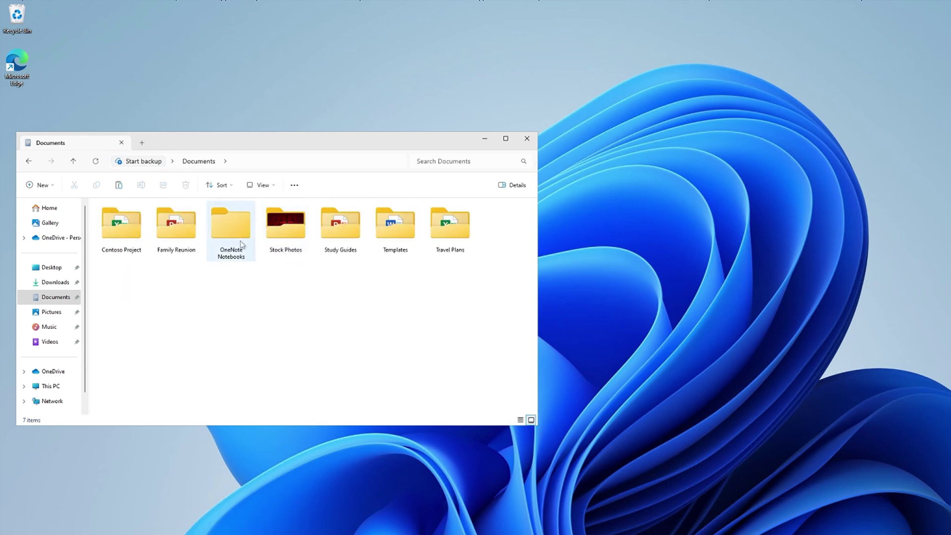
left_click(258, 188)
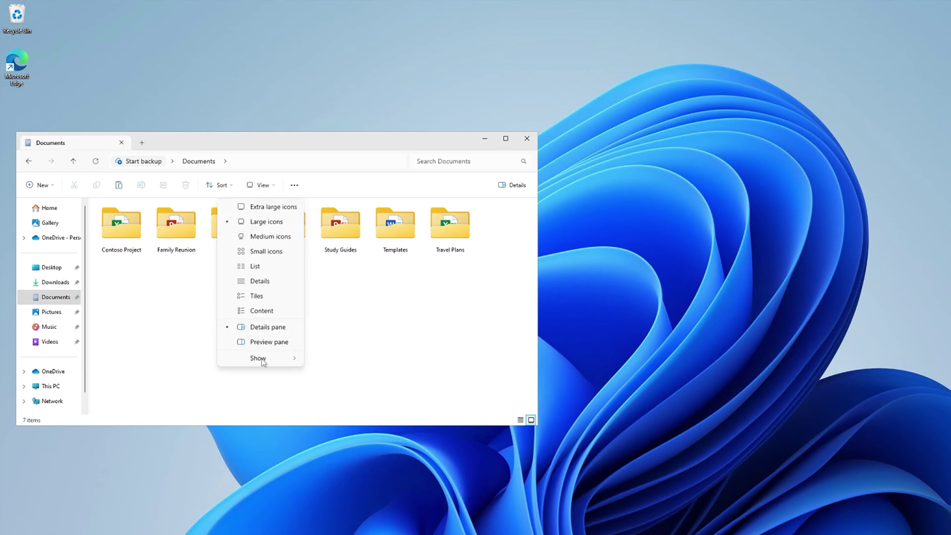
mouse_move(263, 359)
left_click(328, 377)
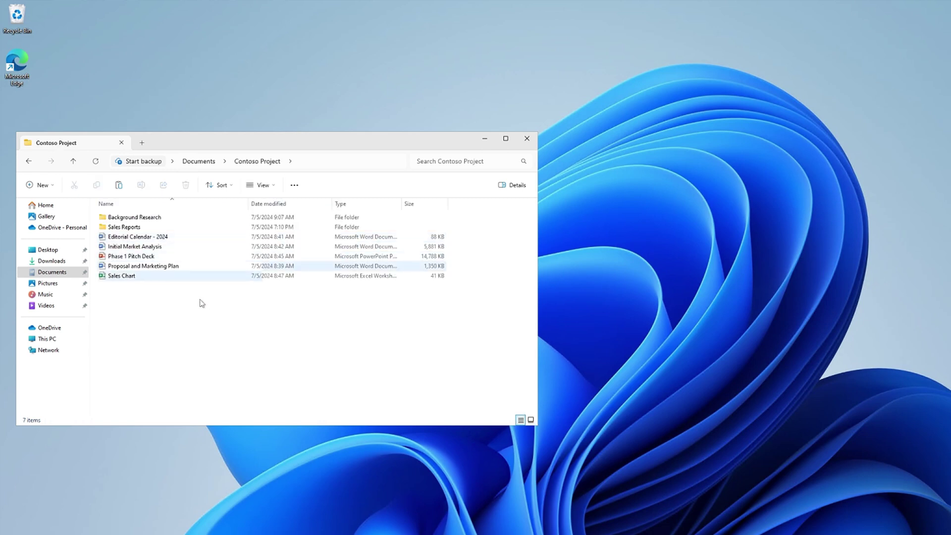
- Favorite Proposal and Marketing Plan, check it under Home, and pin Contoso Project to Quick access
right_click(149, 271)
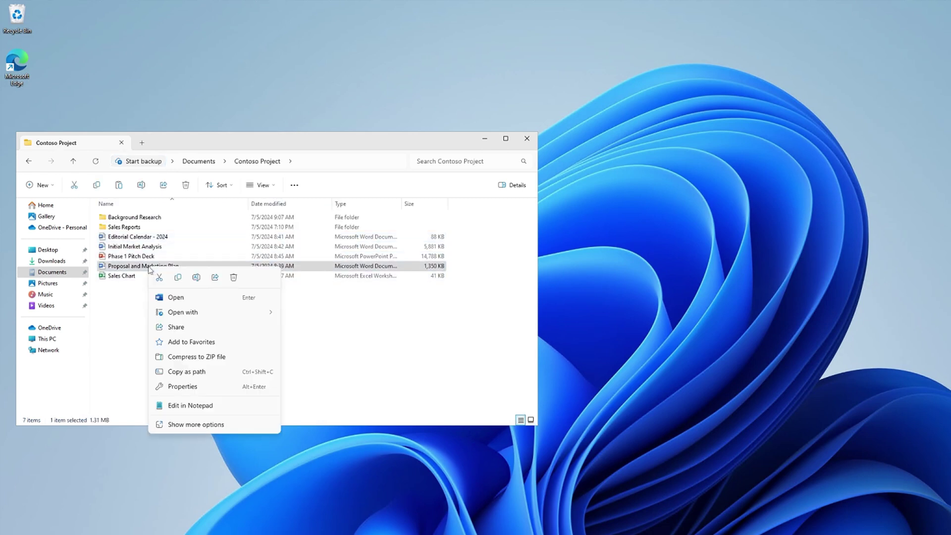
left_click(211, 343)
left_click(46, 205)
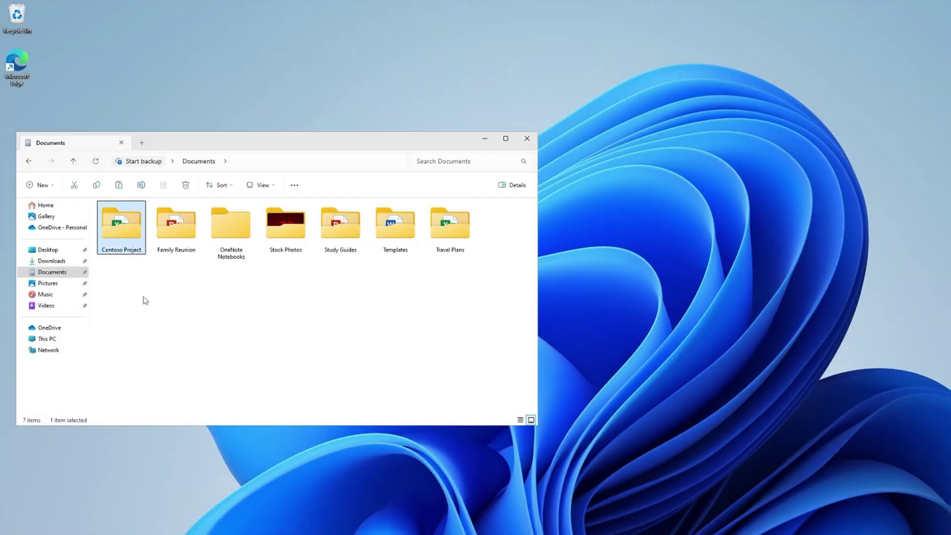
right_click(119, 228)
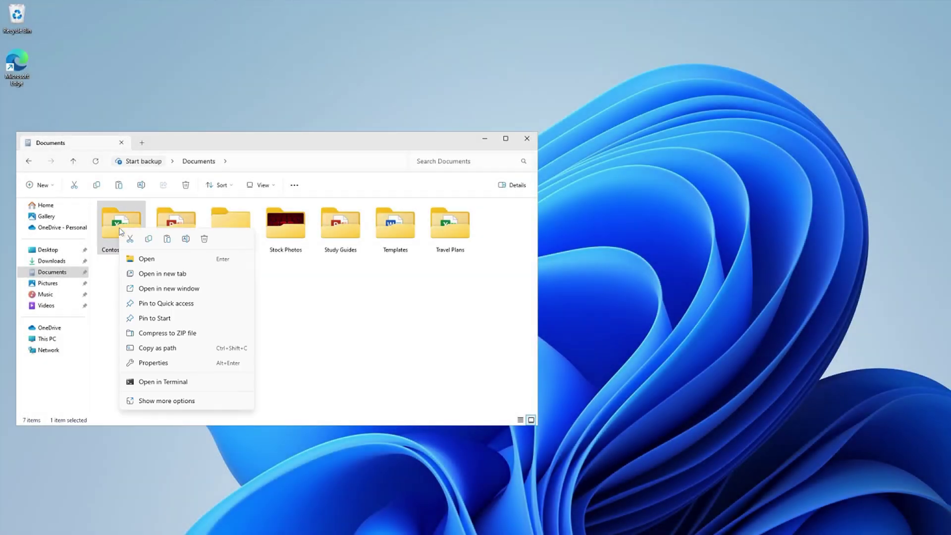
left_click(170, 304)
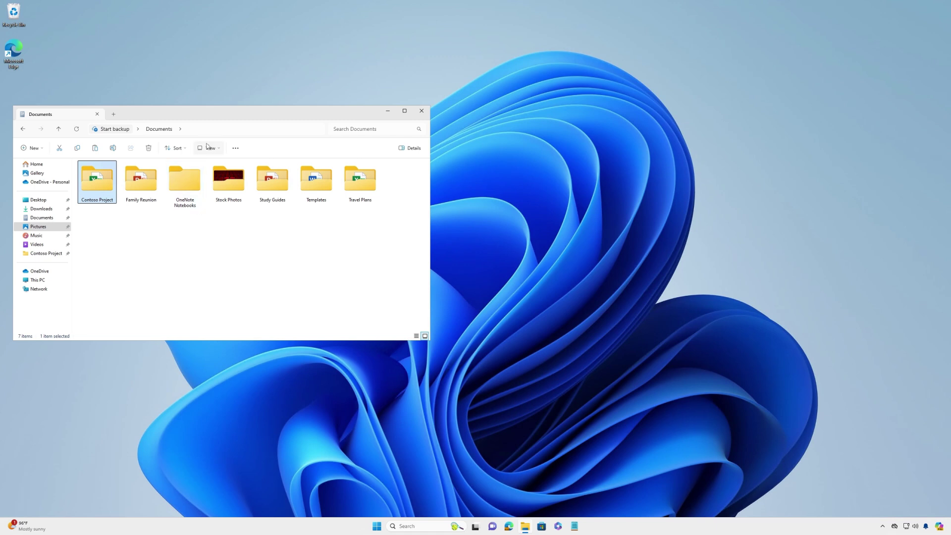
- Open new tabs for This PC, the Windows (C:) drive and a second This PC
left_click(115, 115)
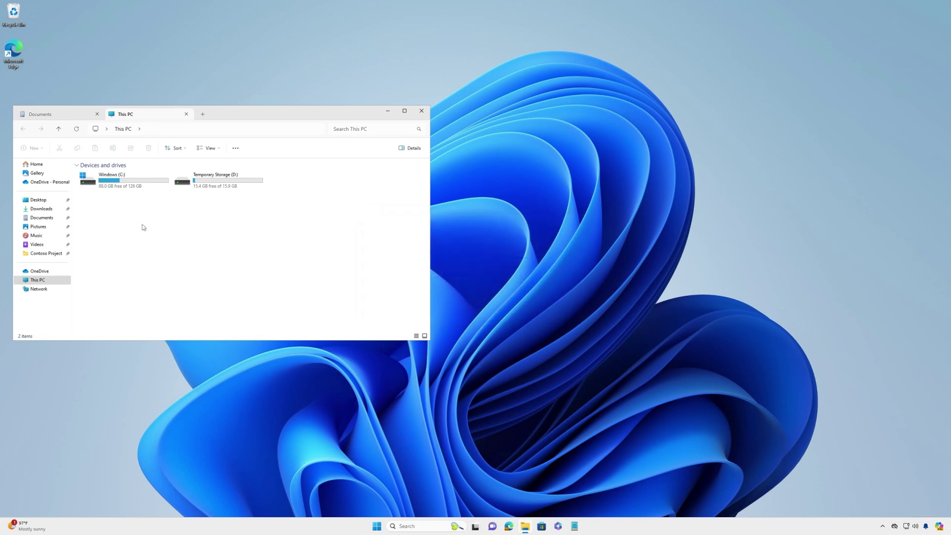
right_click(126, 184)
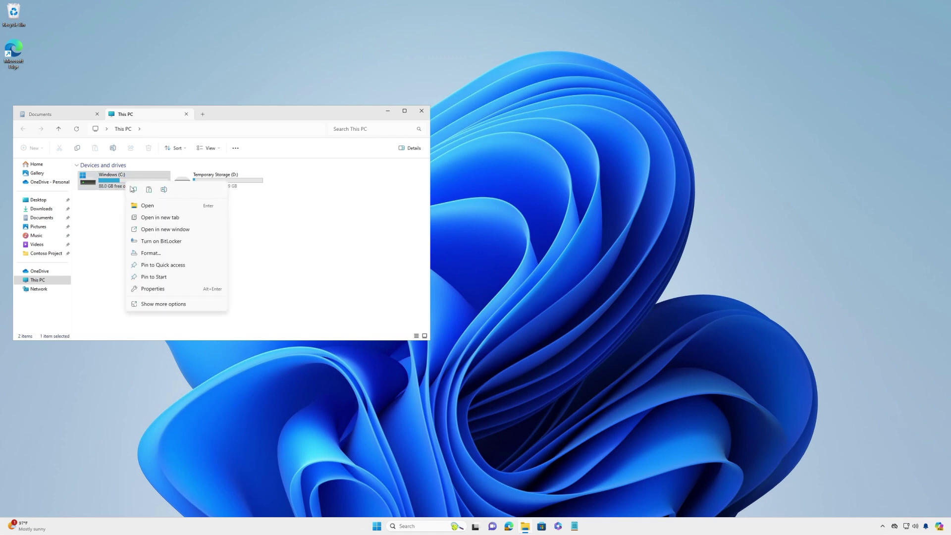
left_click(150, 218)
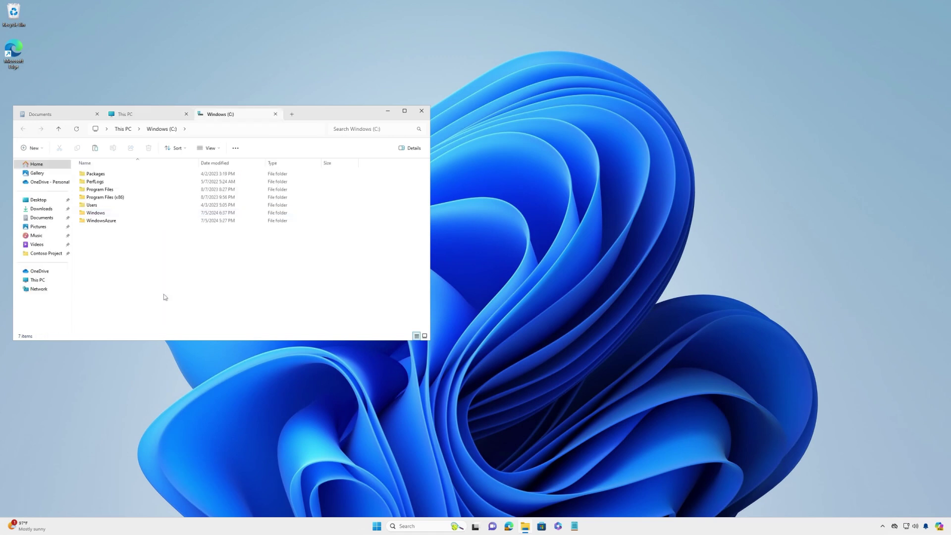
middle_click(37, 280)
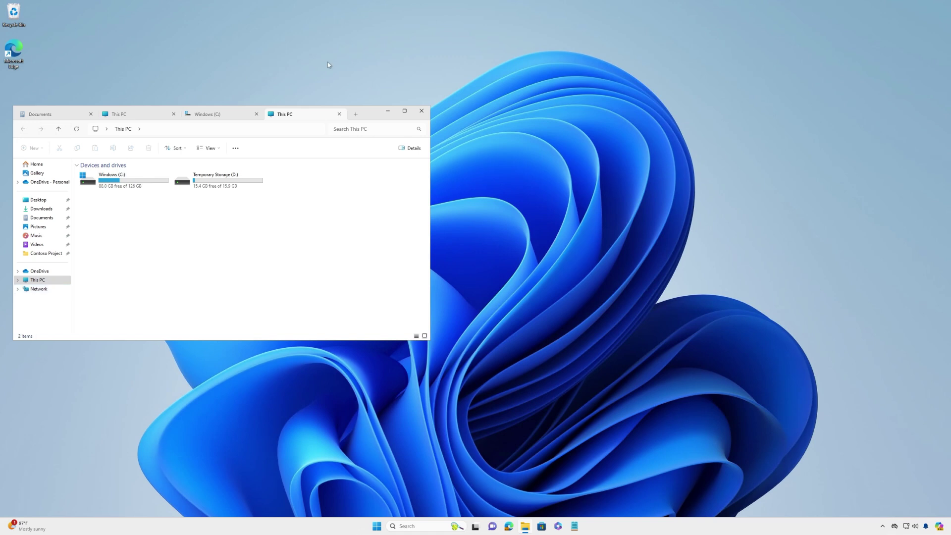
right_click(257, 114)
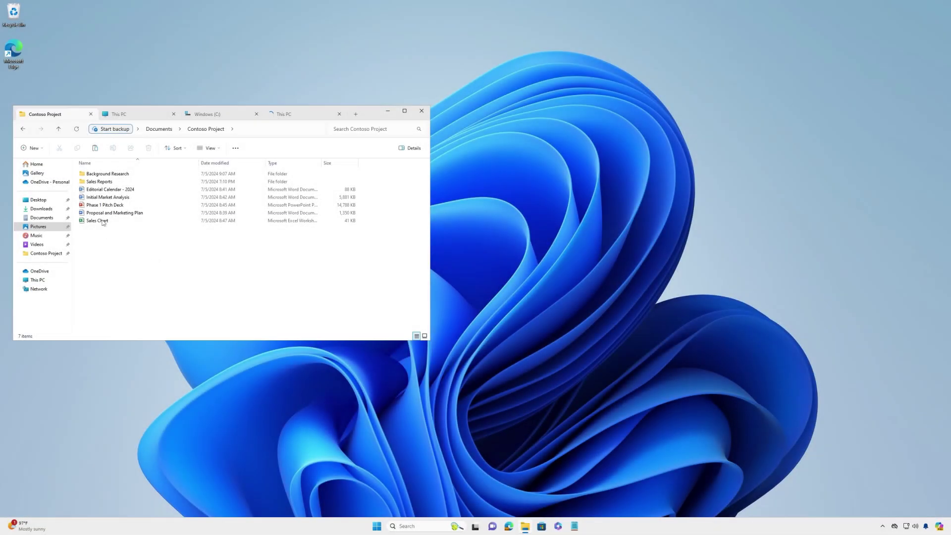
- Cut Sales Chart from Contoso Project, paste it into Packages on Windows (C:), then drag it toward Temp
right_click(103, 221)
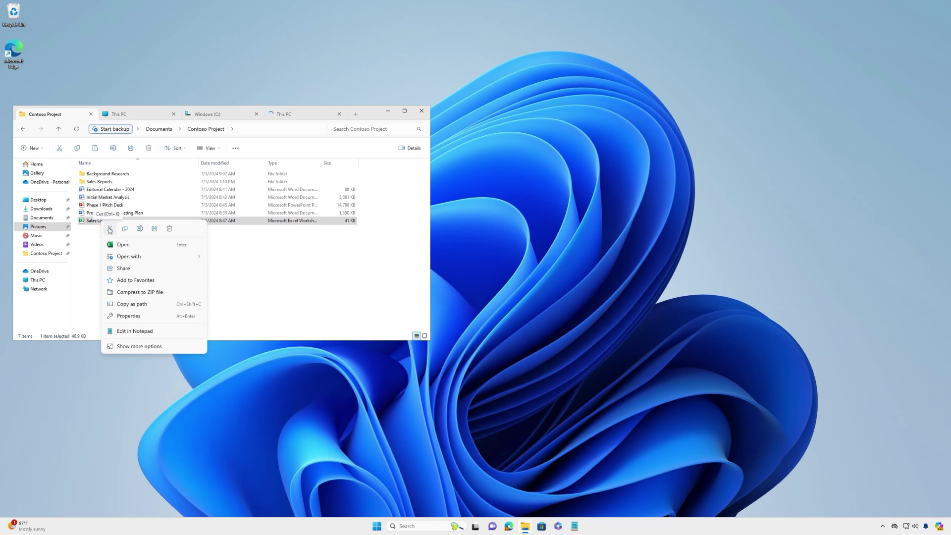
left_click(109, 230)
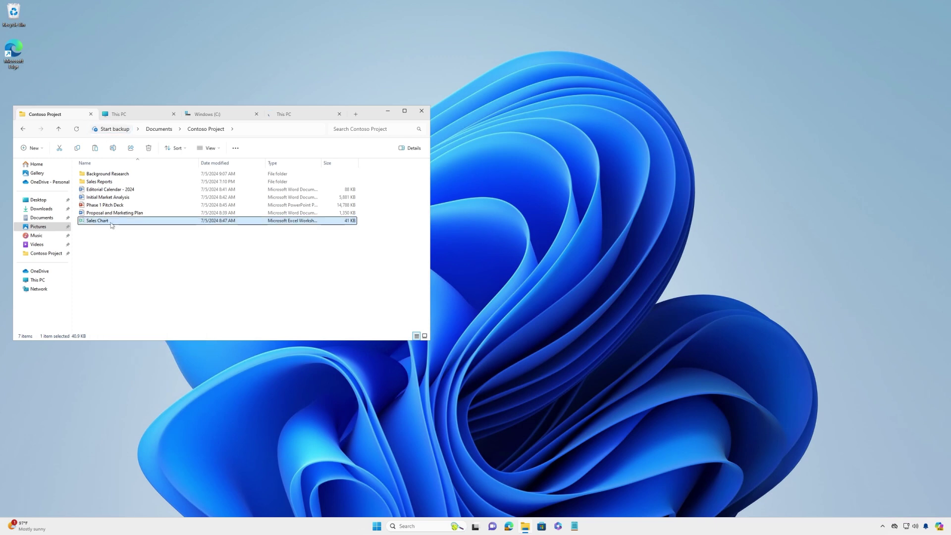
left_click(227, 114)
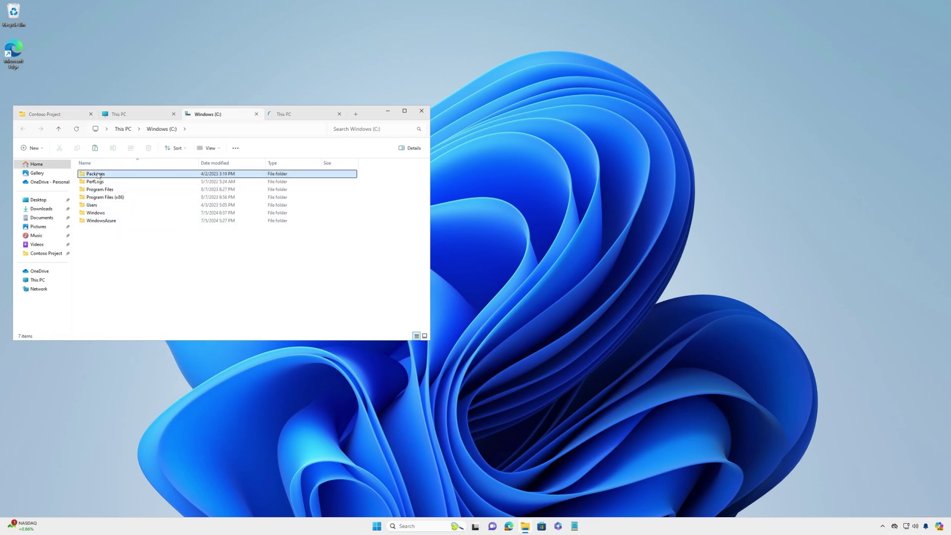
double_click(119, 173)
right_click(144, 238)
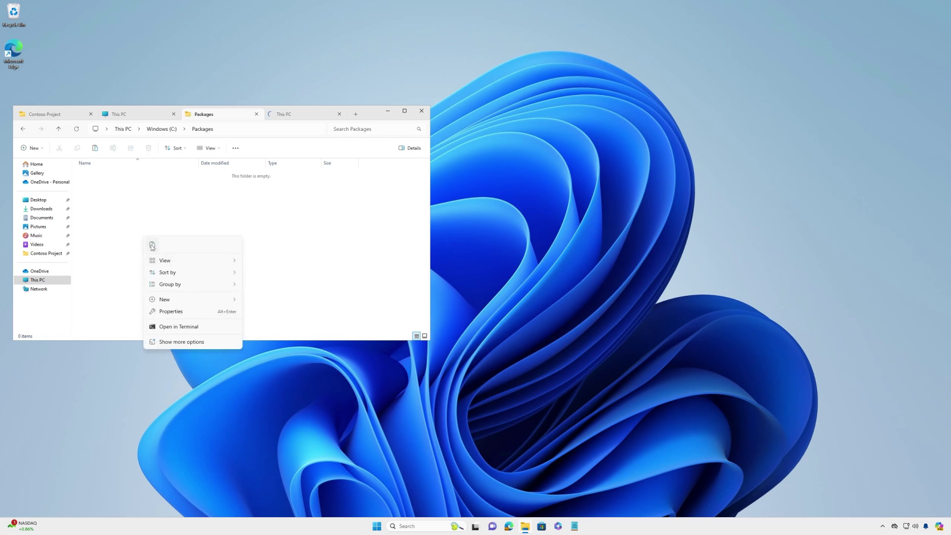
left_click(153, 245)
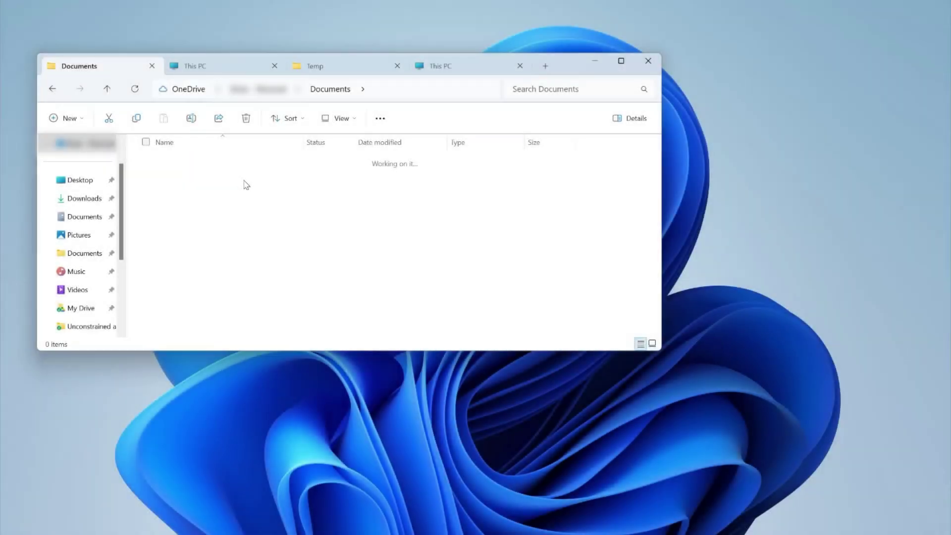
left_click(187, 270)
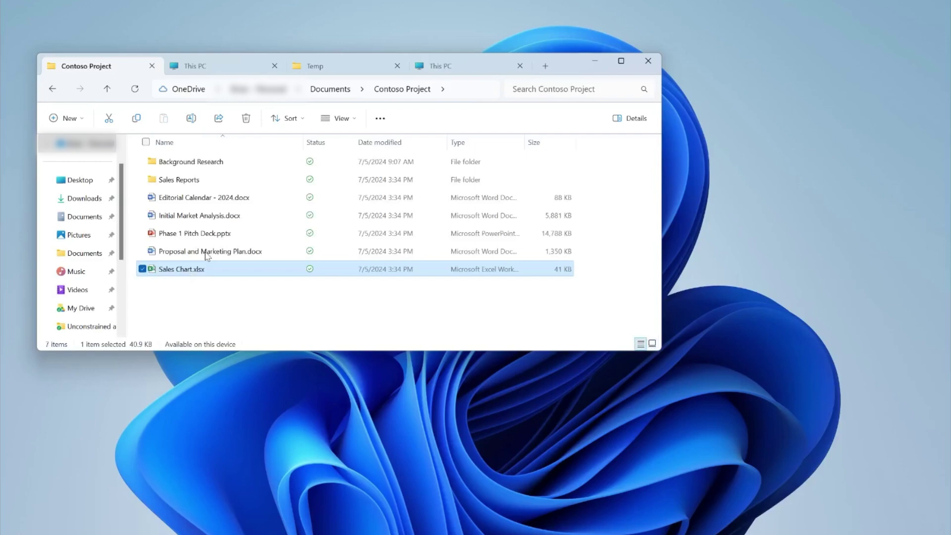
left_click_drag(194, 269, 264, 189)
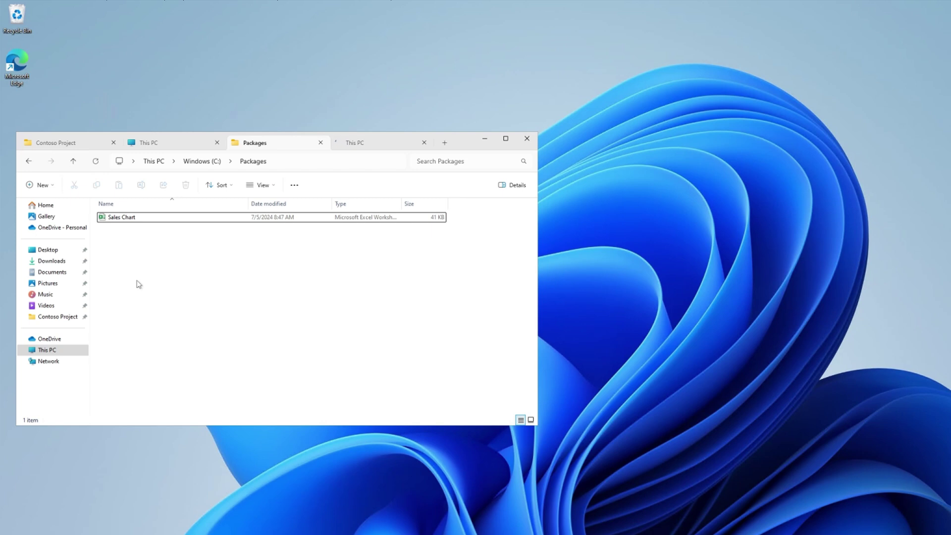
- Undo the Sales Chart move, return to Contoso Project, and drag a This PC tab further right
key("ctrl+z")
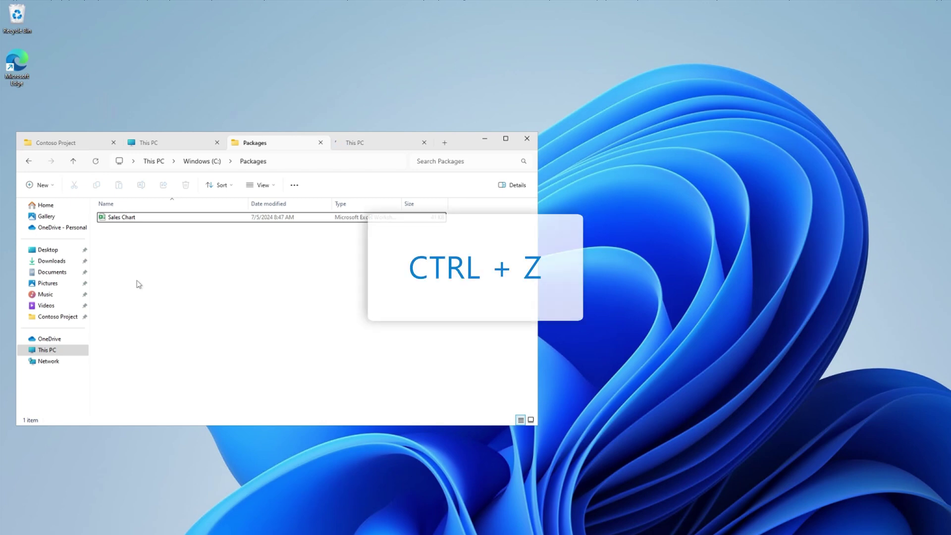
left_click(77, 147)
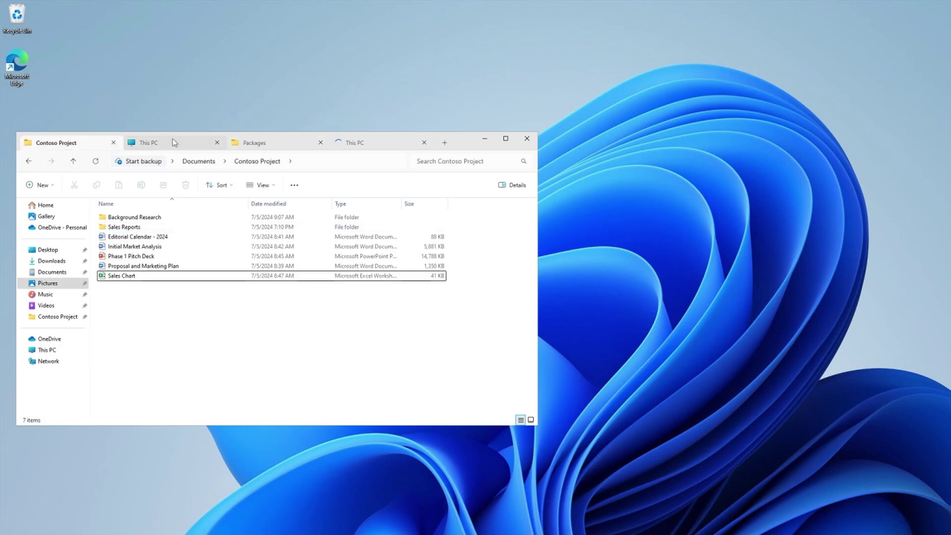
left_click_drag(180, 145, 372, 144)
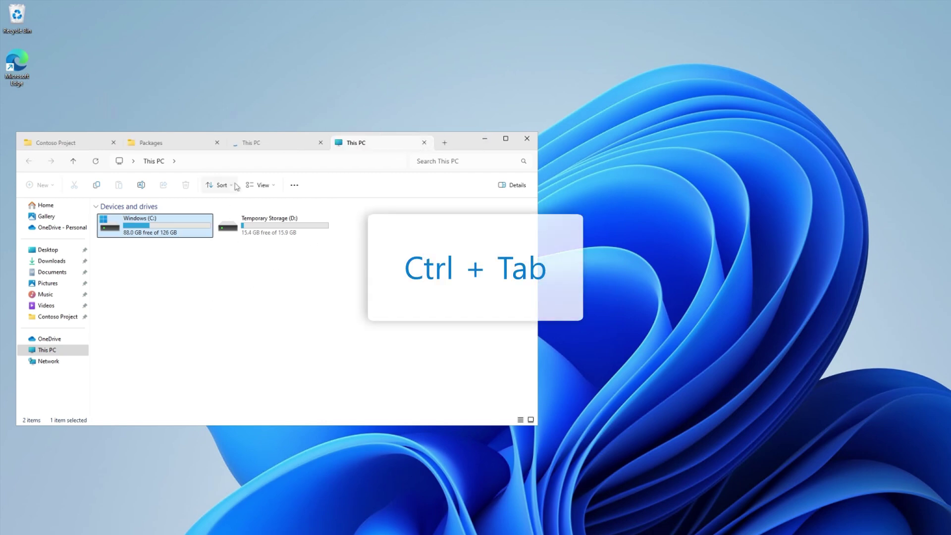
- Cycle through the tabs with Ctrl+Shift+Tab and Ctrl+Tab, ending on Packages
left_click(280, 369)
key("ctrl+shift+Tab")
key("ctrl+shift+Tab")
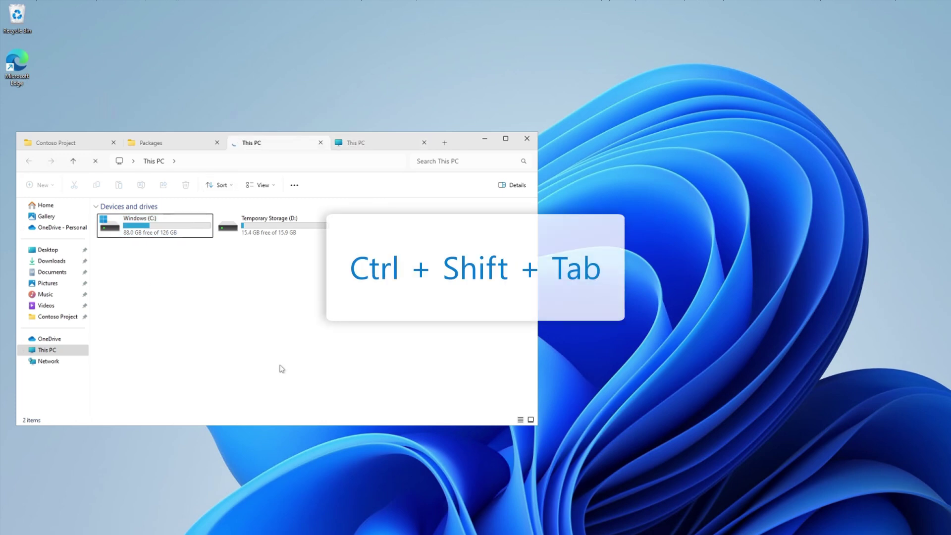
key("ctrl+shift+Tab")
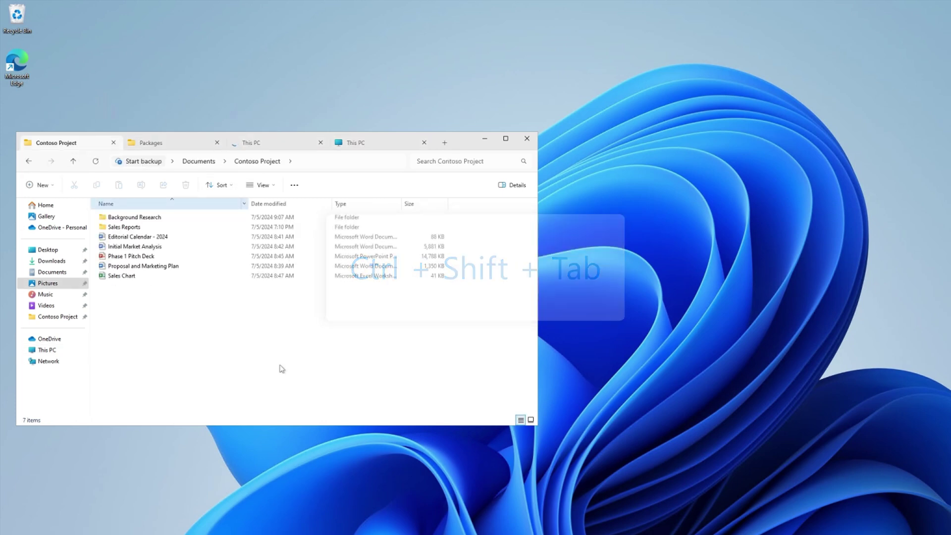
key("ctrl+Tab")
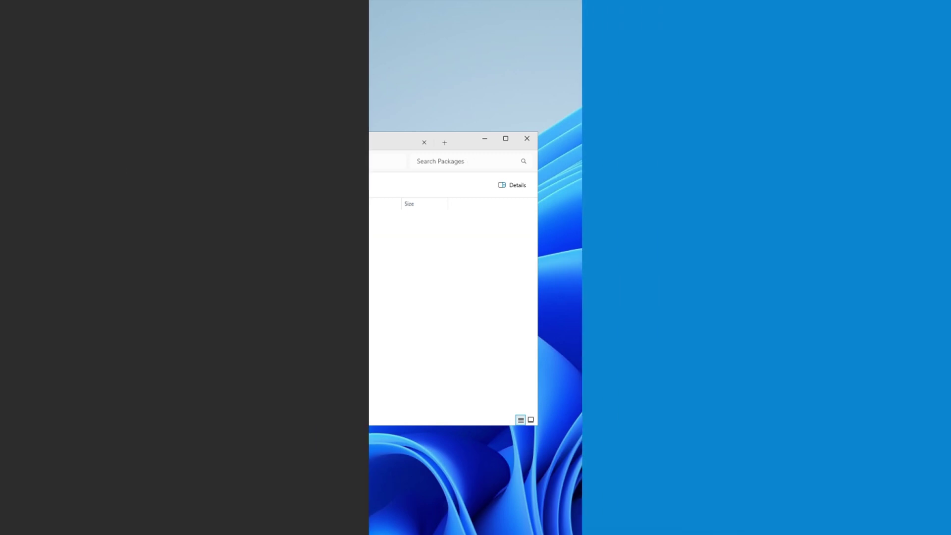